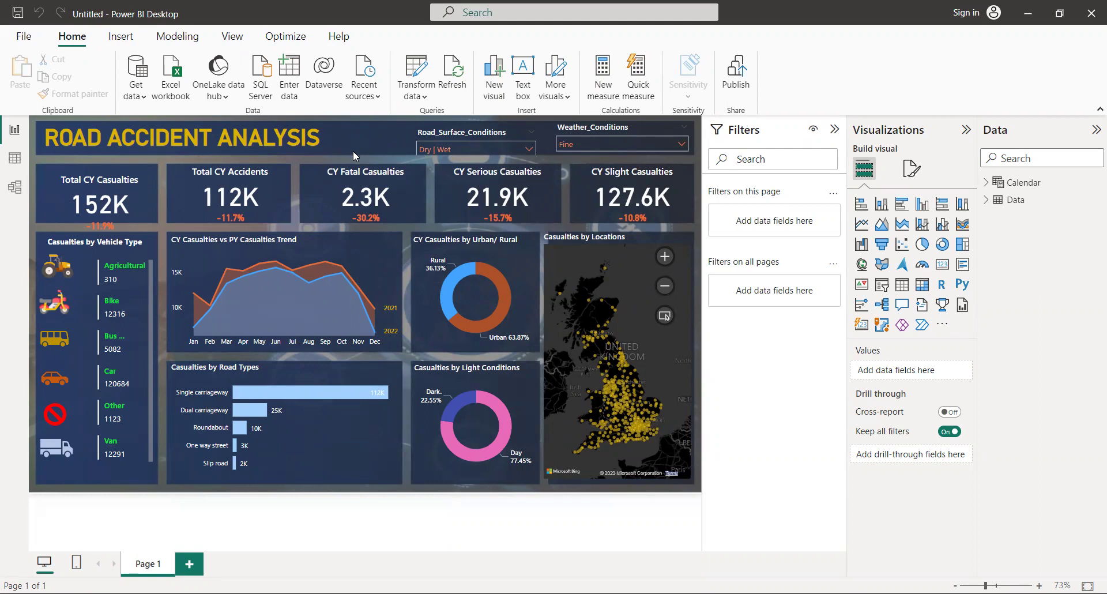
# Set Weather_Conditions to All and Road_Surface_Conditions to Ice | Snow, then cross-filter to Bike casualties.
pyautogui.click(682, 144)
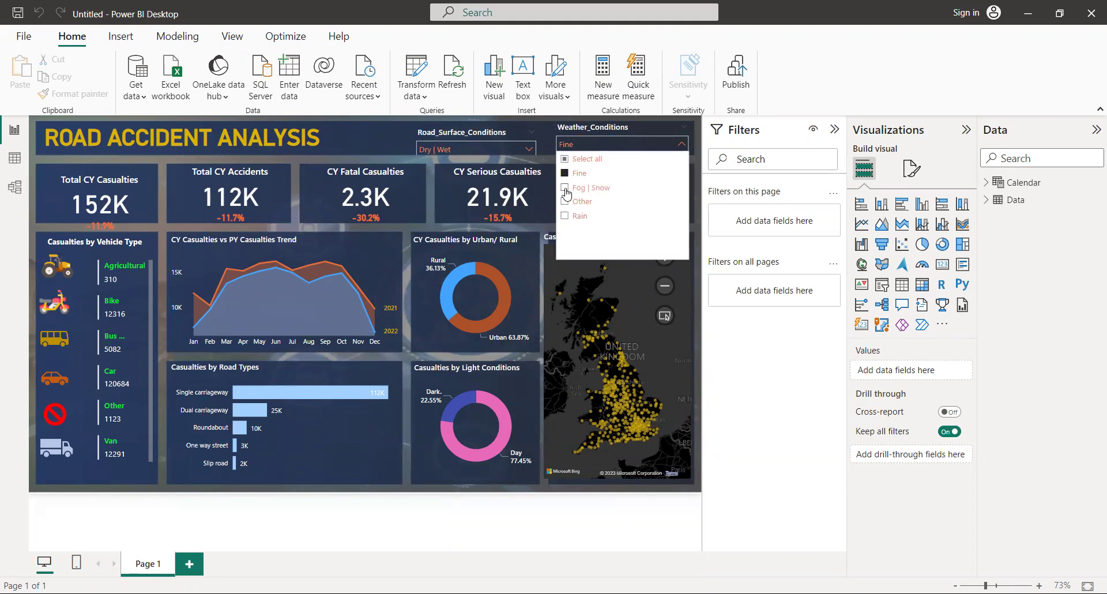
pyautogui.doubleClick(565, 189)
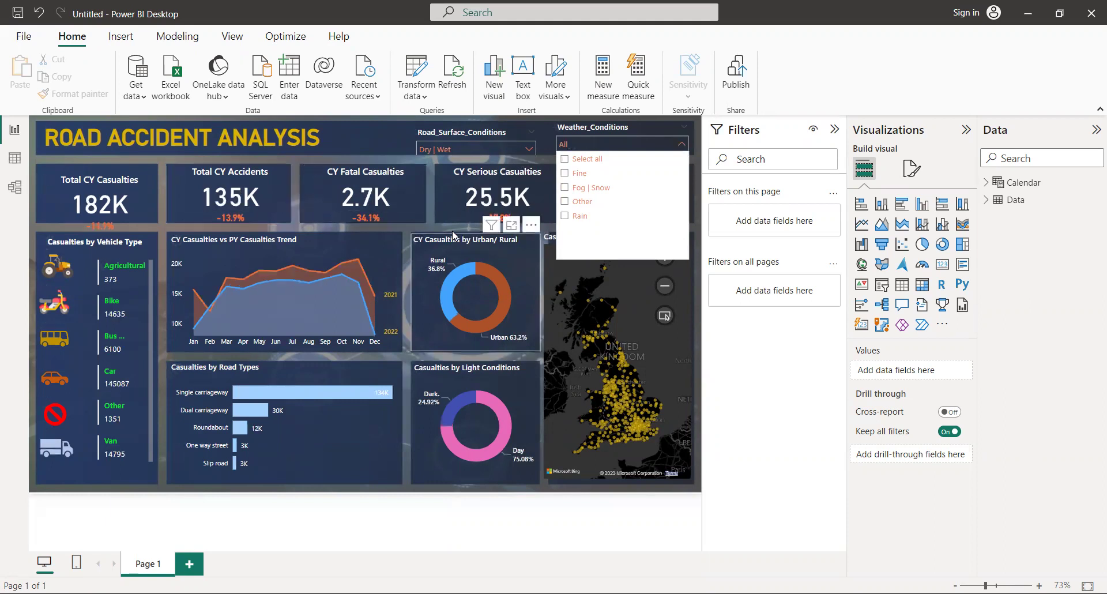
pyautogui.click(529, 149)
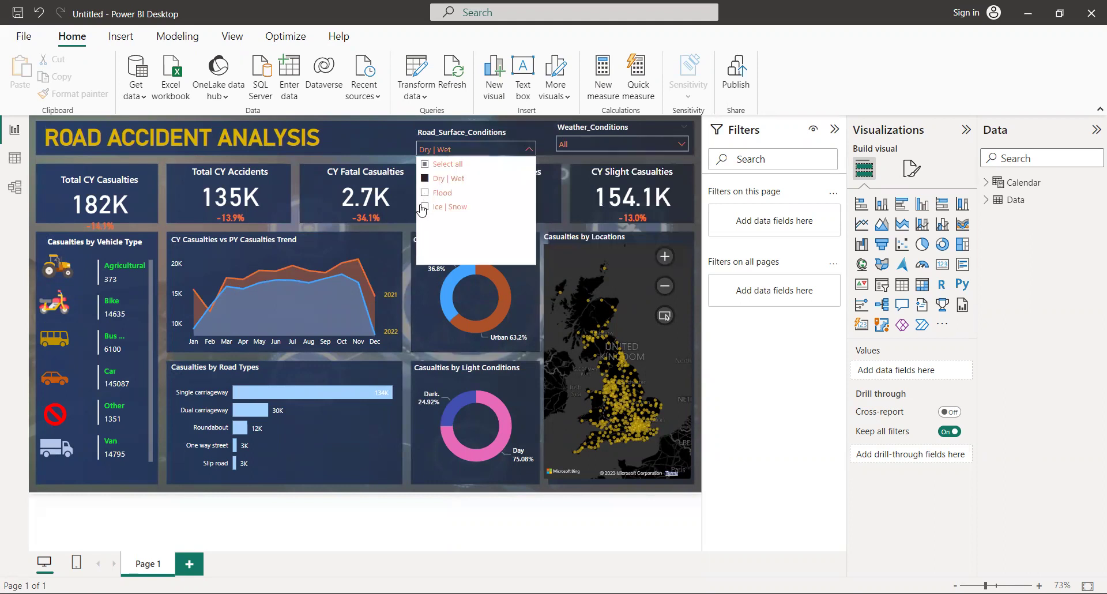
pyautogui.click(424, 206)
pyautogui.click(127, 269)
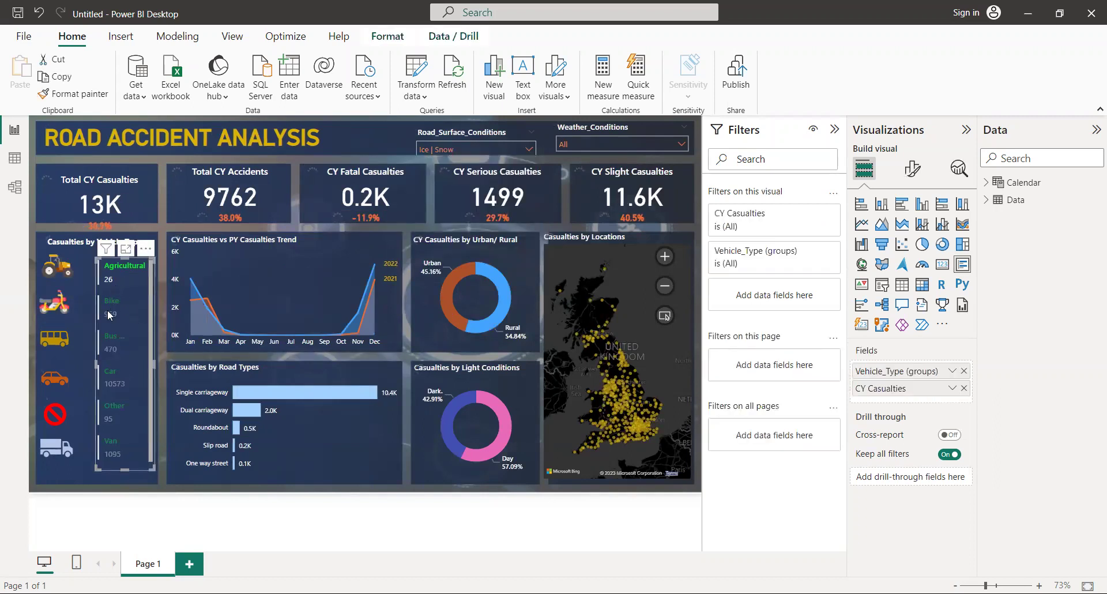
pyautogui.click(108, 315)
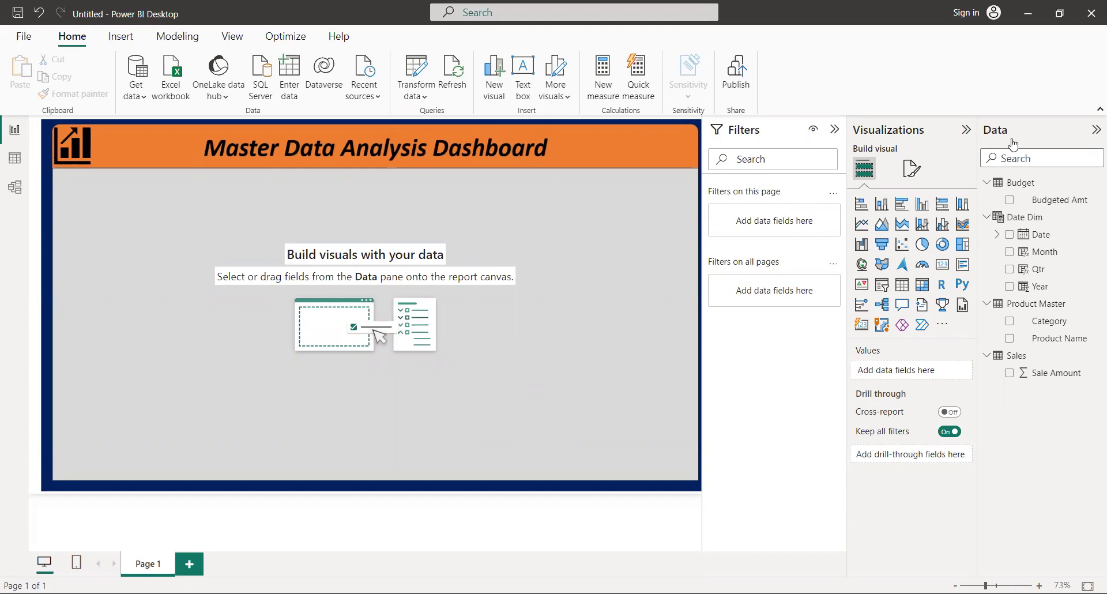
# Show the page's Canvas background settings to confirm the Slide1.jpg image.
pyautogui.click(910, 169)
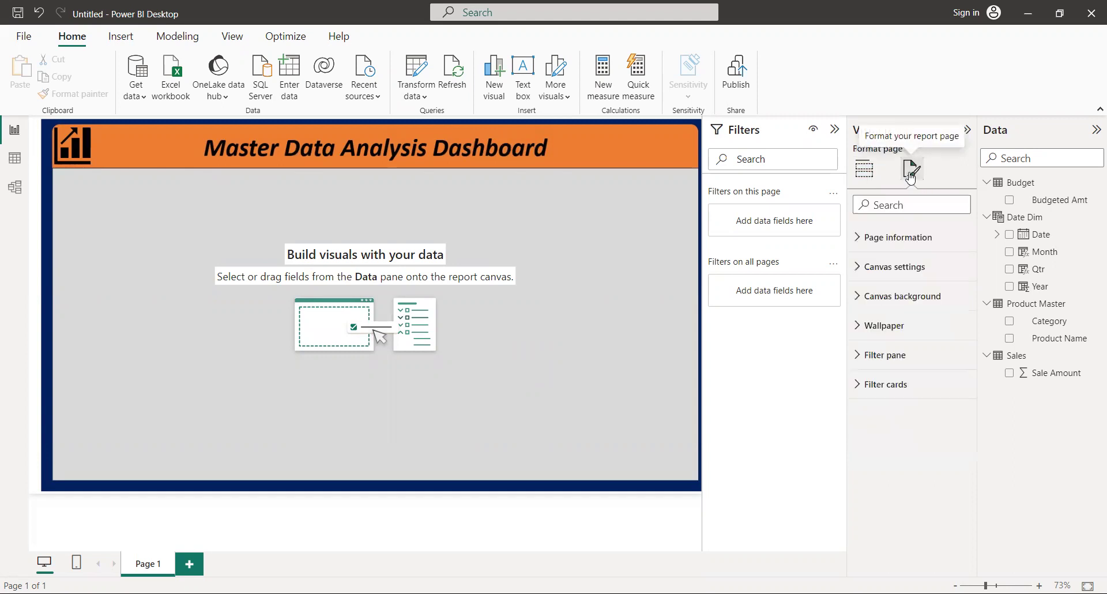
pyautogui.click(895, 297)
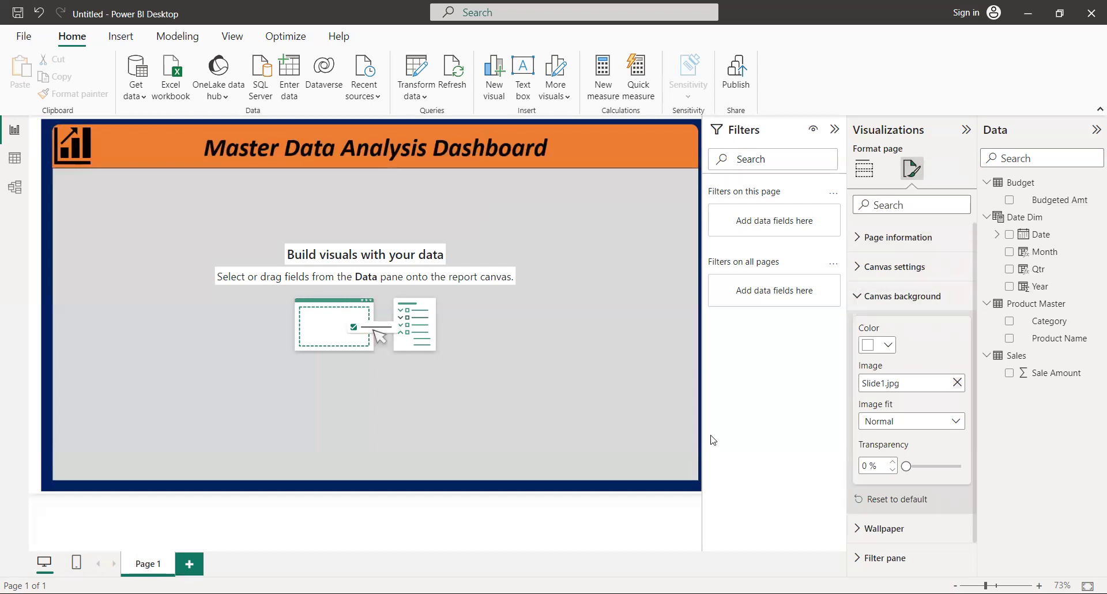
# Create a new measure in the Sales table from the Data pane.
pyautogui.click(549, 374)
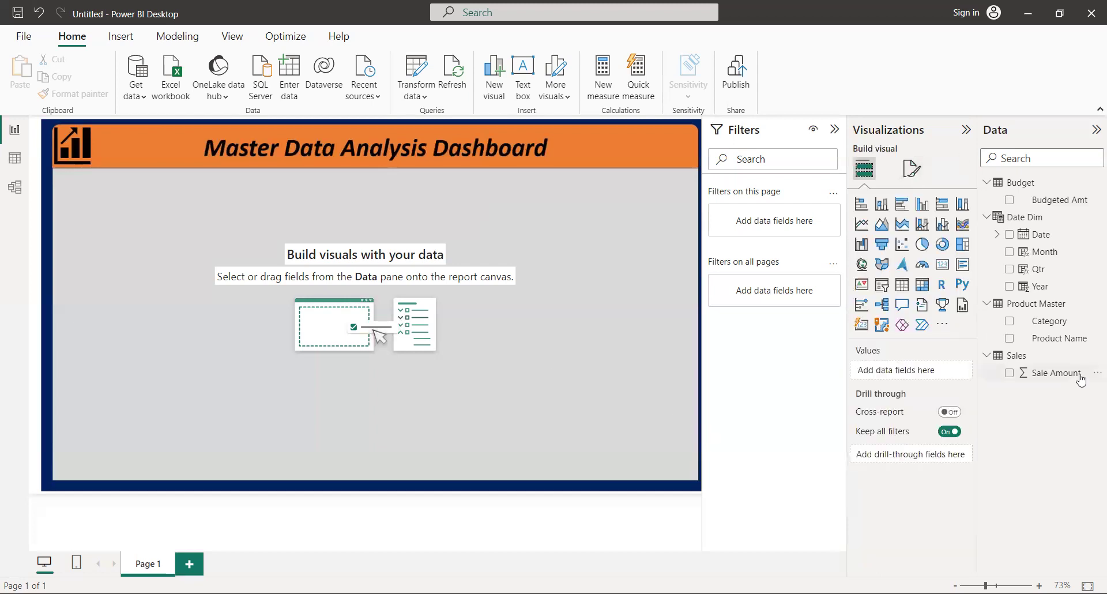
pyautogui.click(1018, 363)
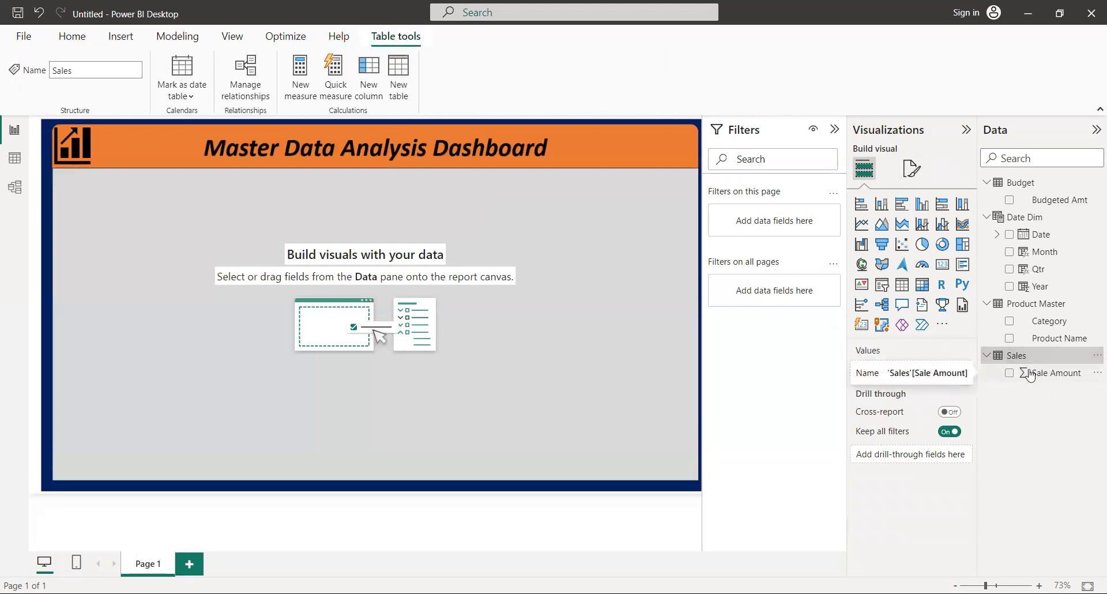
pyautogui.rightClick(1030, 373)
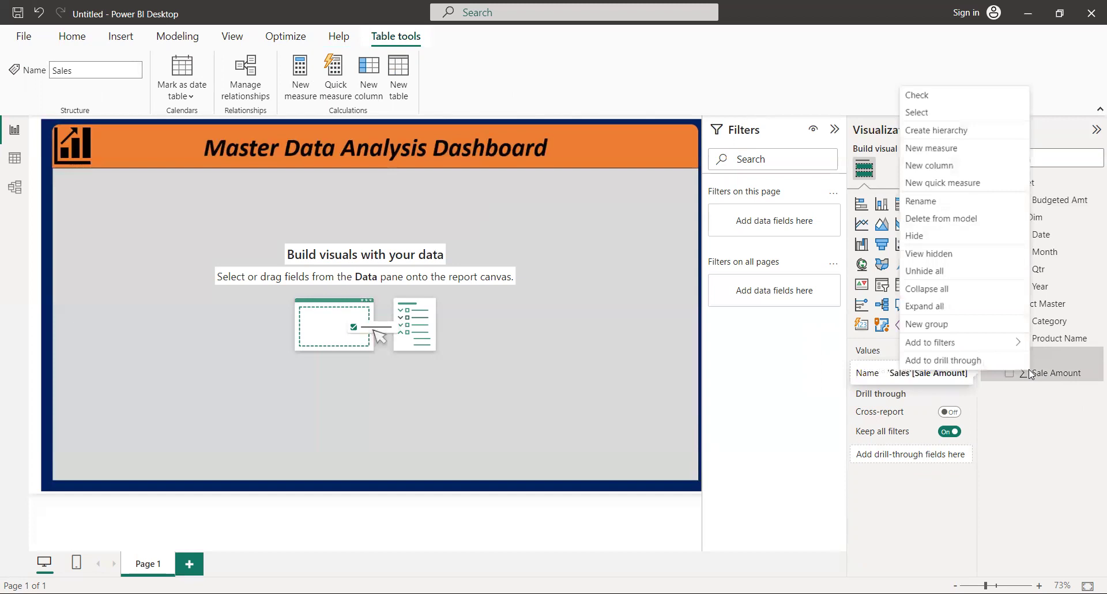
pyautogui.click(935, 149)
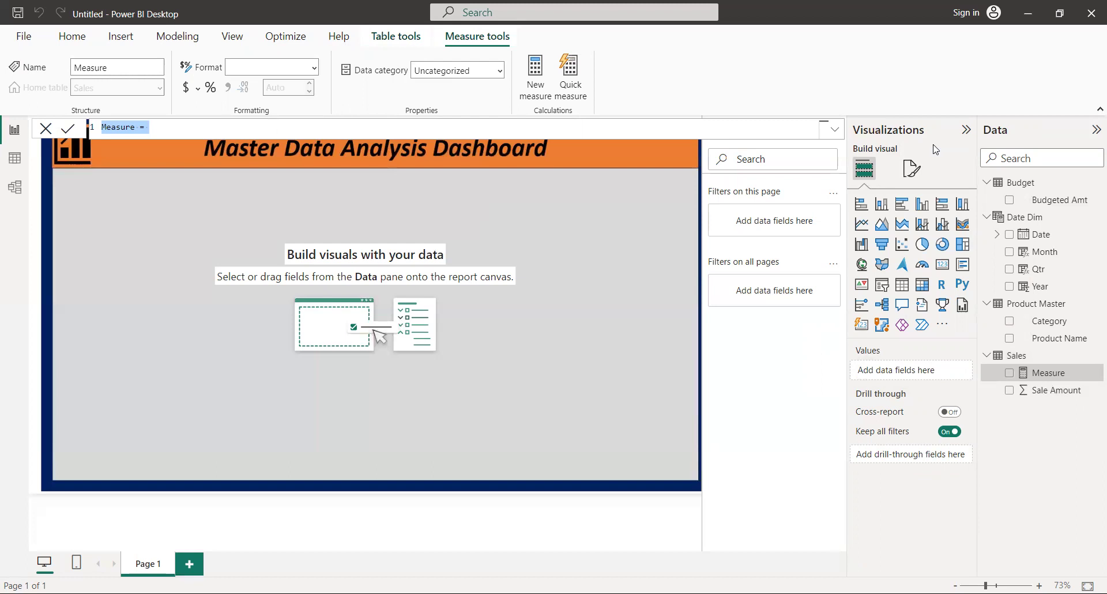
# Rename the measure from 'Measure' to 'CY Sales' and start the formula with 'Var'.
pyautogui.click(138, 131)
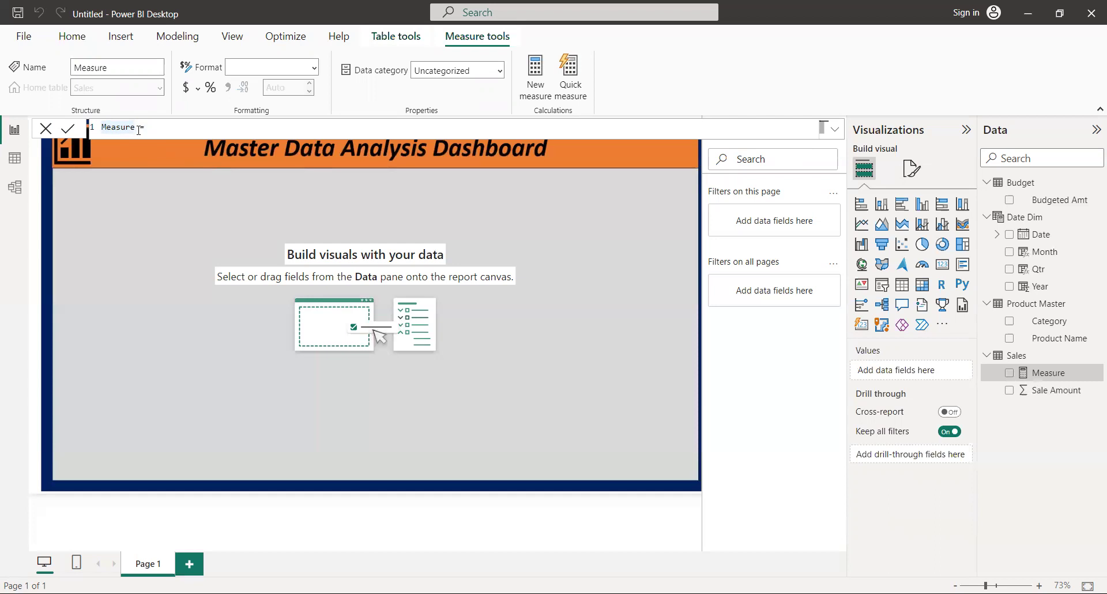
pyautogui.press('BackSpace')
pyautogui.press('BackSpace')
pyautogui.press('BackSpace')
pyautogui.press('BackSpace')
pyautogui.press('BackSpace')
pyautogui.press('BackSpace')
pyautogui.press('BackSpace')
pyautogui.write('CY s')
pyautogui.press('BackSpace')
pyautogui.write('Sales')
pyautogui.write('V')
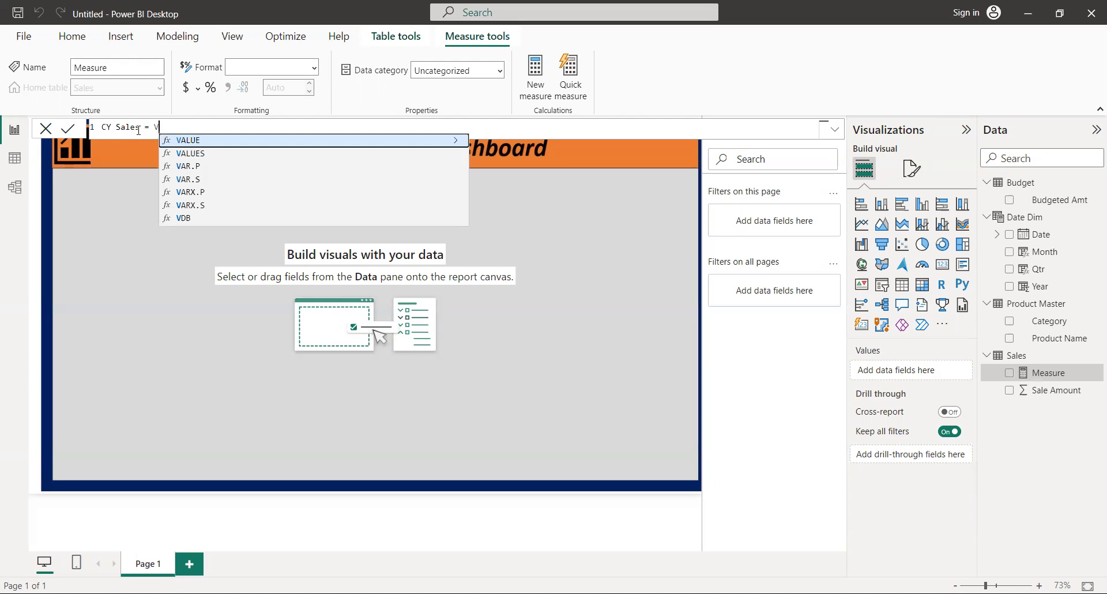
pyautogui.write('a')
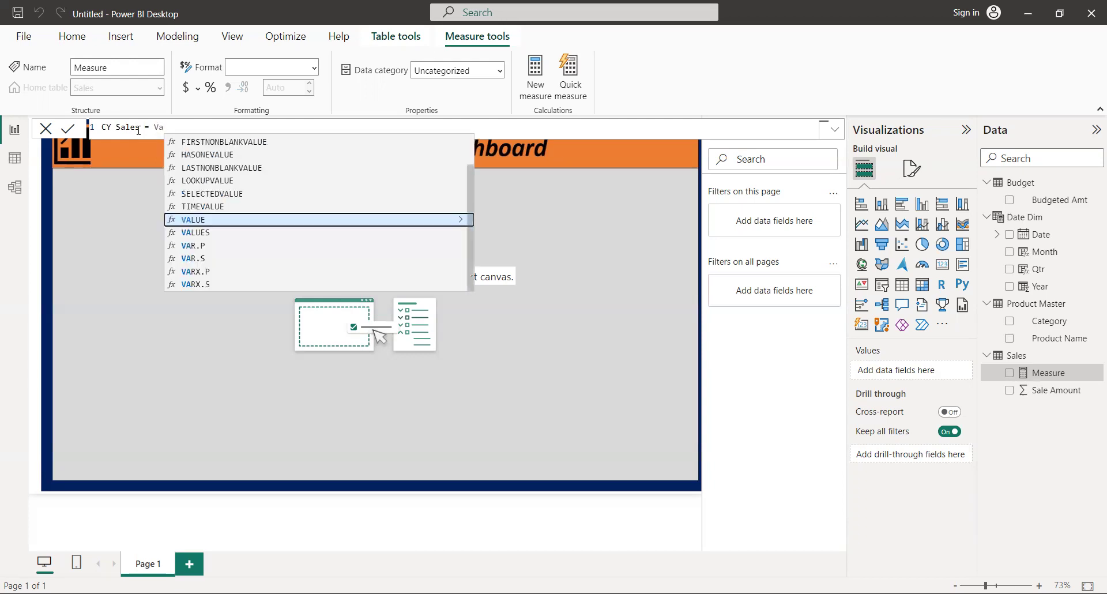
pyautogui.write('r')
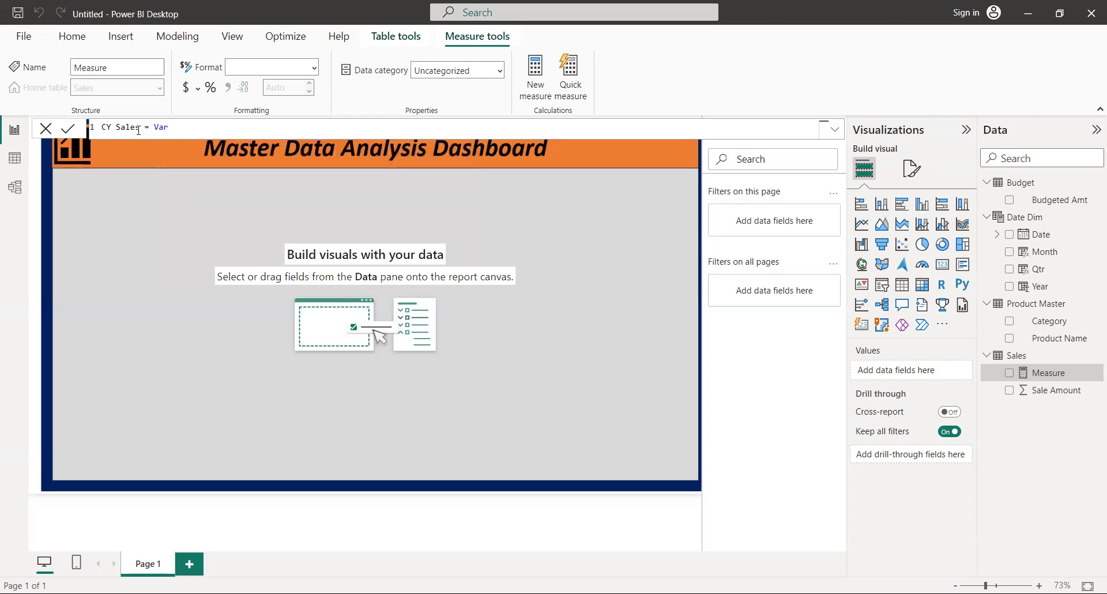
pyautogui.write(' c')
# Declare the variable CY = MAX('Date Dim'[Year]) and begin the Return clause.
pyautogui.press('BackSpace')
pyautogui.write('CY =')
pyautogui.write('m')
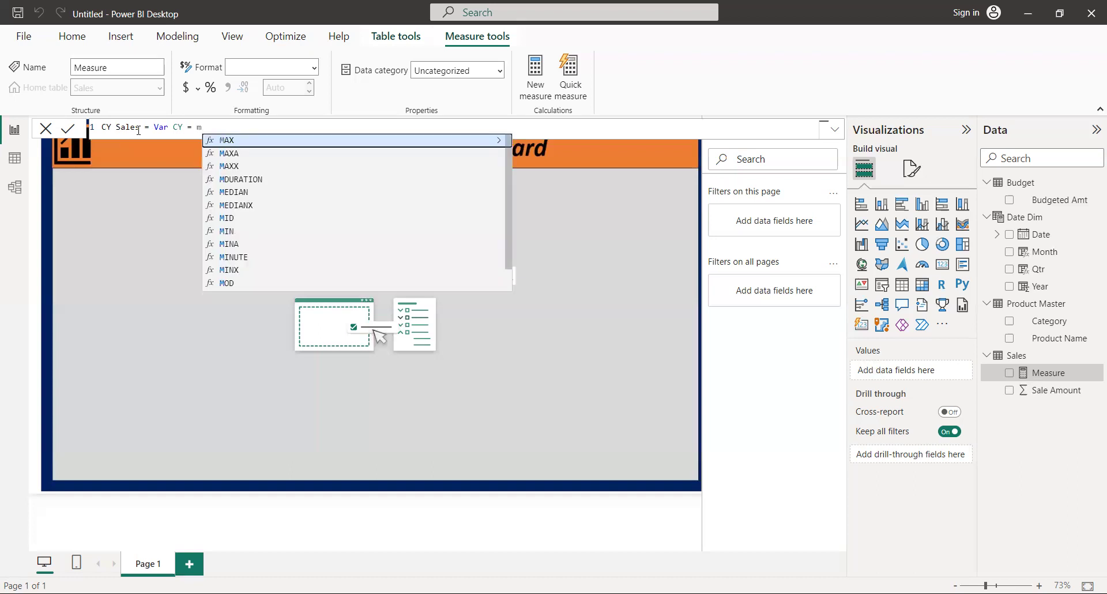
pyautogui.press('Tab')
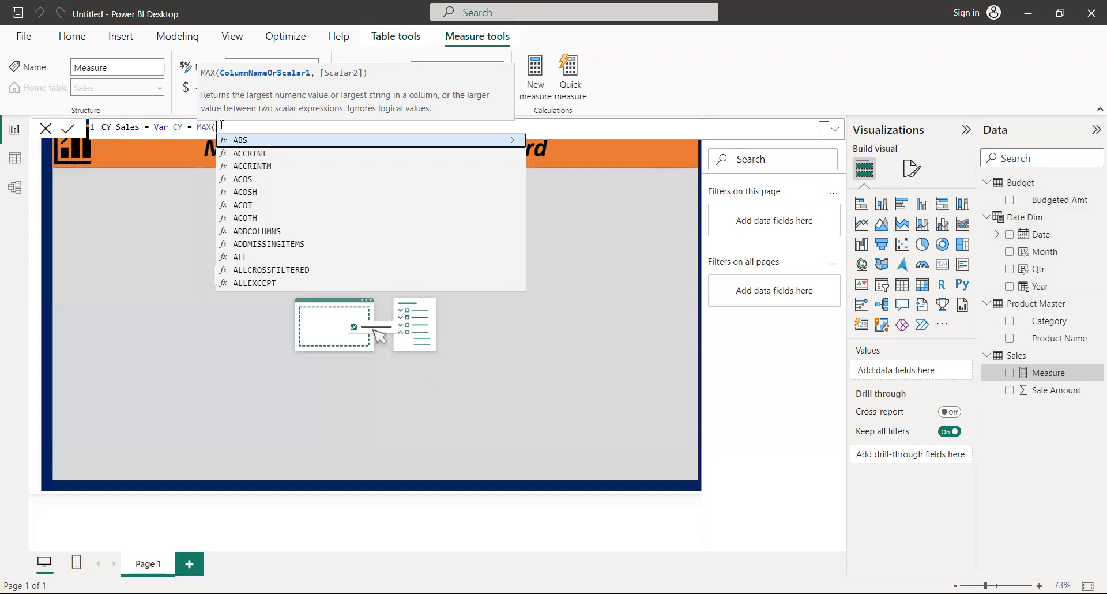
pyautogui.write('d')
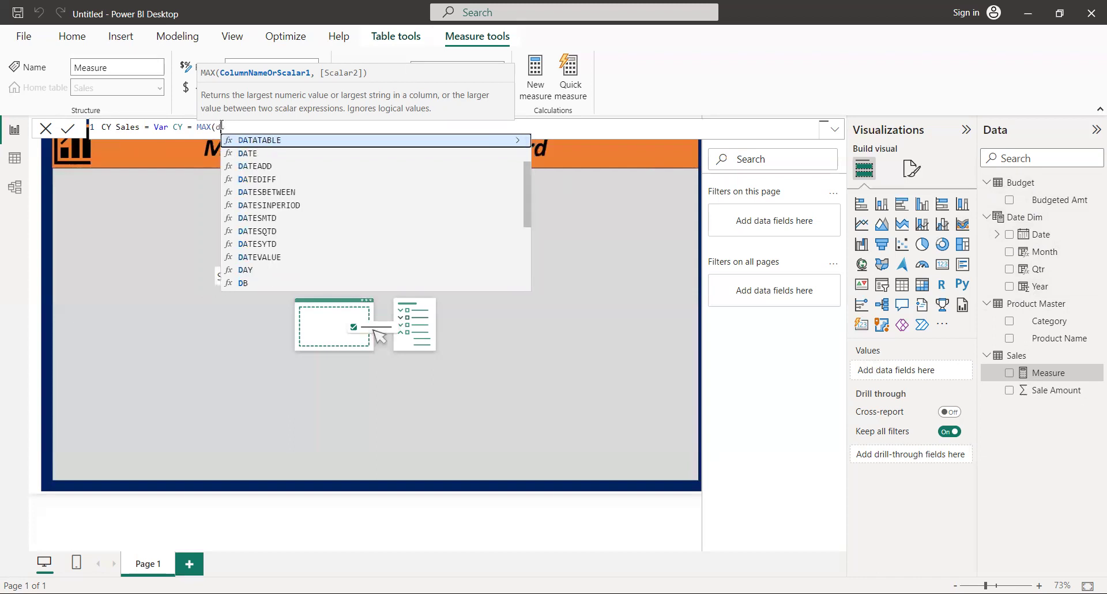
pyautogui.press('BackSpace')
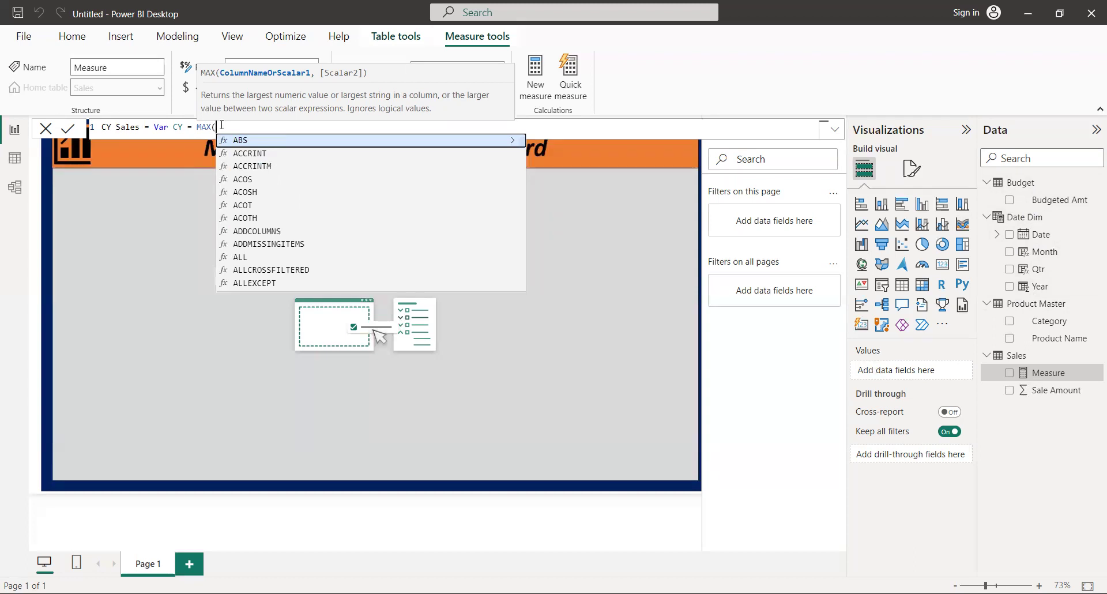
pyautogui.write("'")
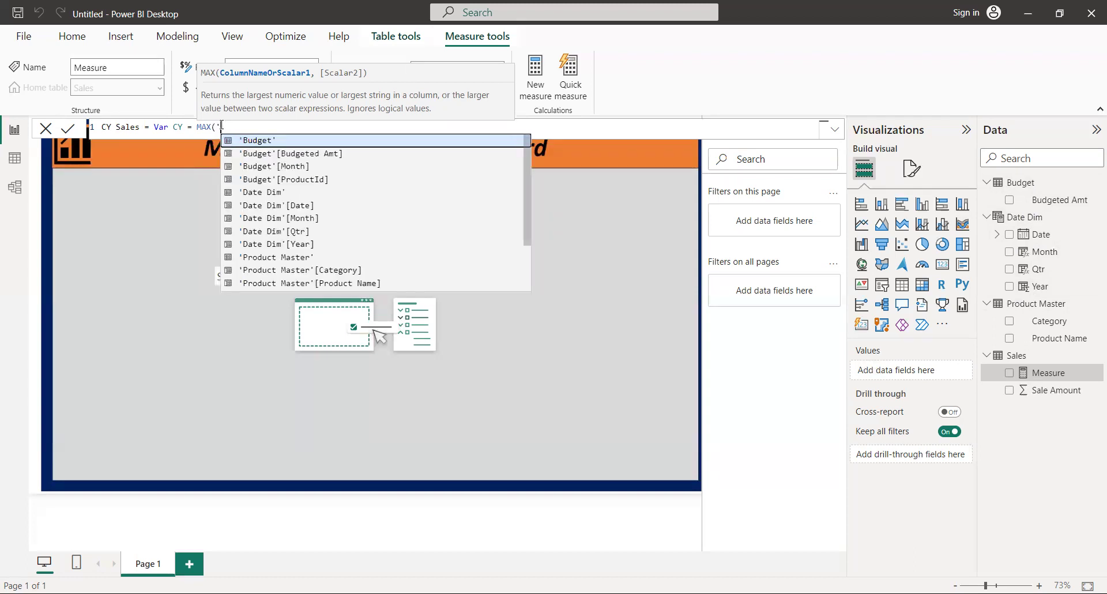
pyautogui.click(296, 248)
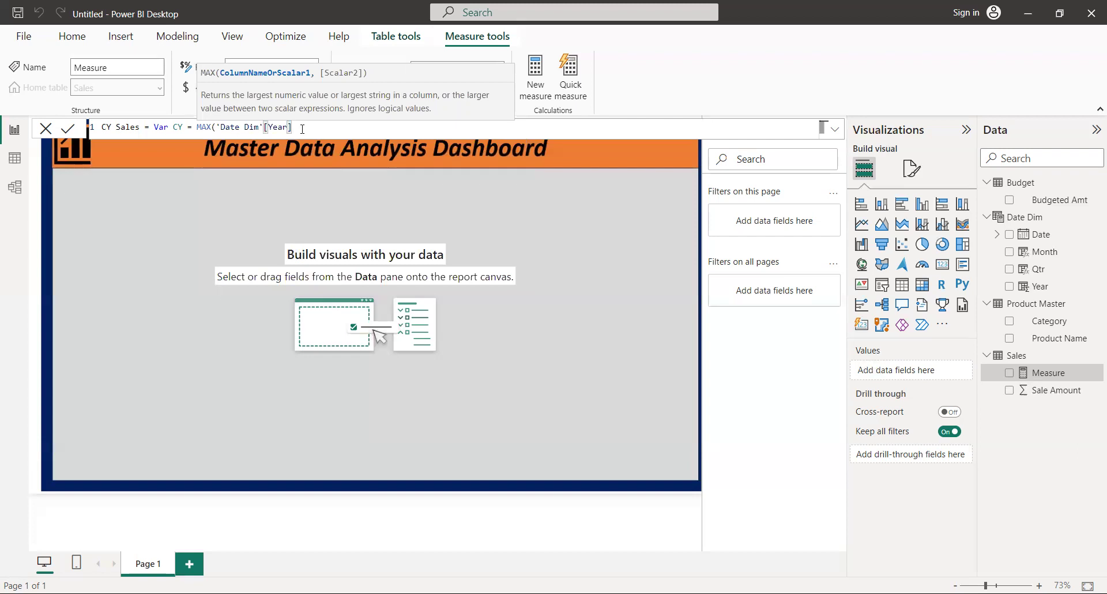
pyautogui.write(')')
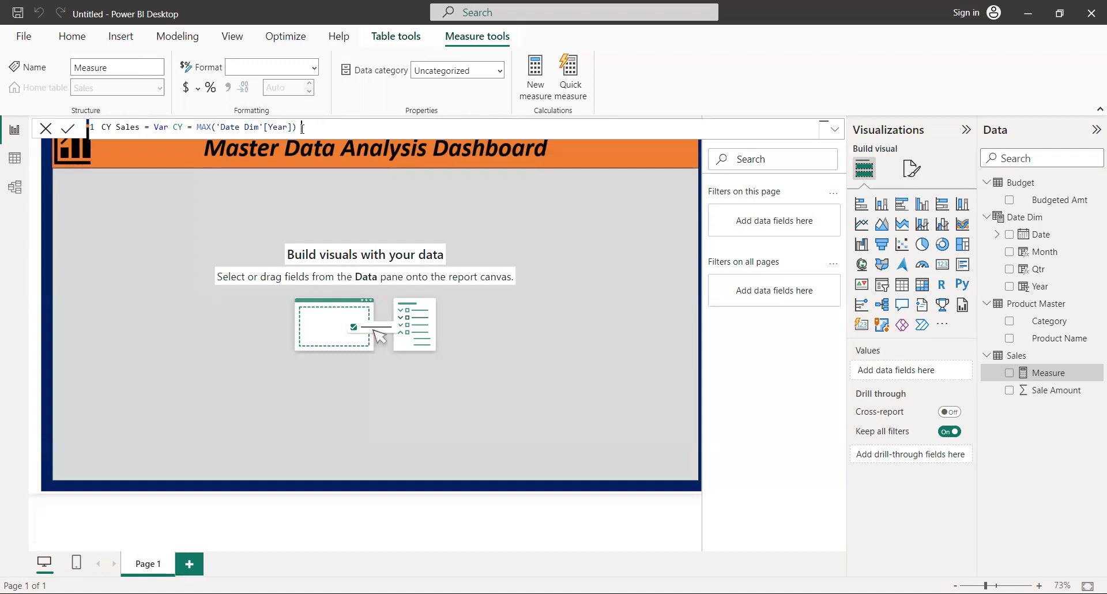
pyautogui.write(' return')
# Continue the formula with CALCULATE(SUM(Sales[Sale Amount]).
pyautogui.write('c')
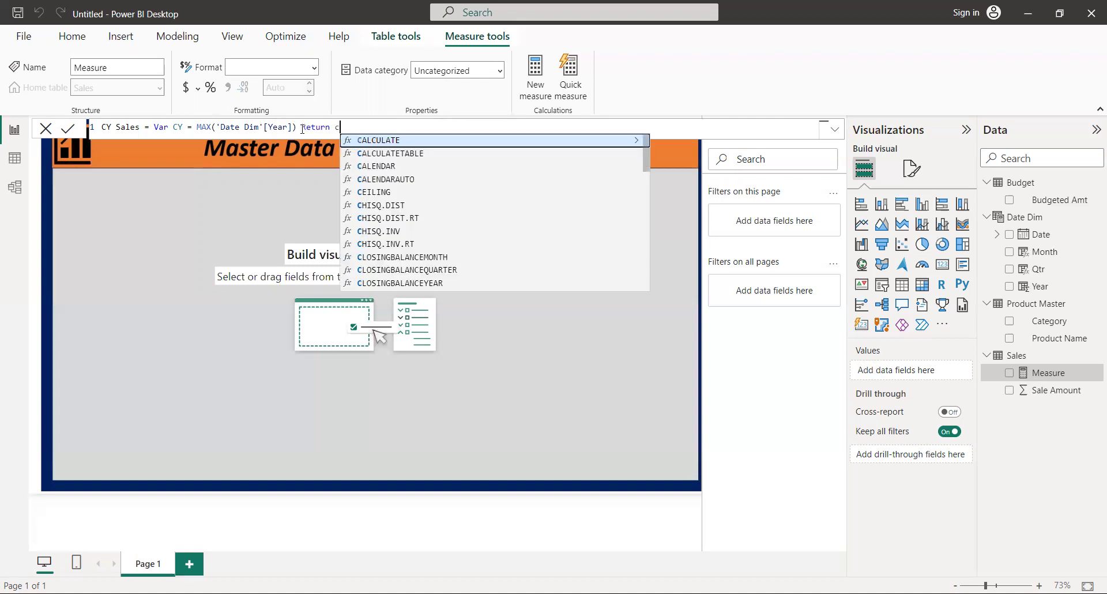
pyautogui.press('Tab')
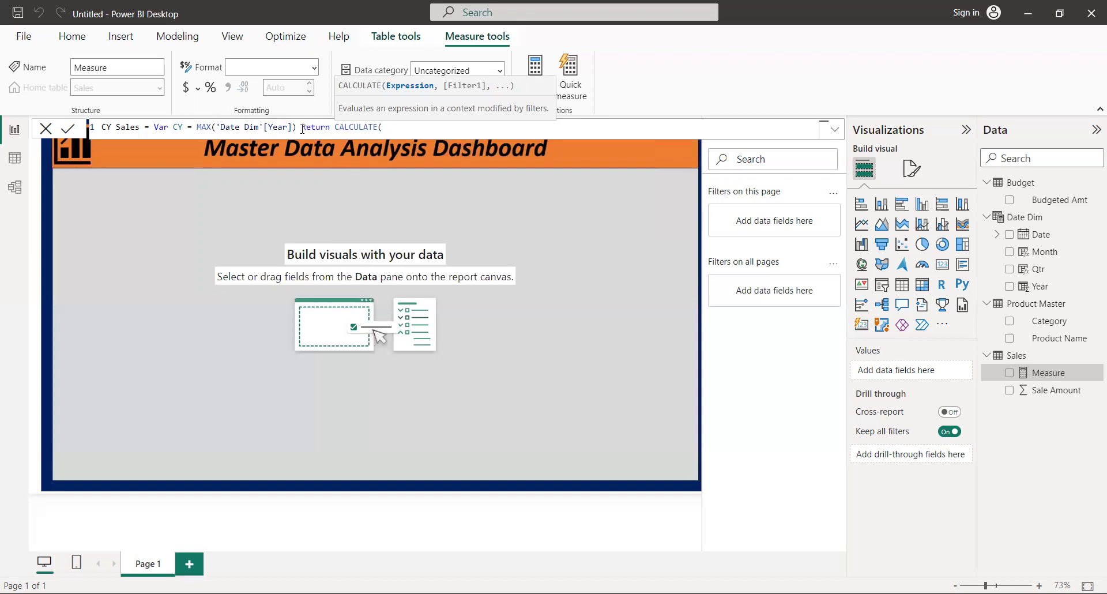
pyautogui.write('sum')
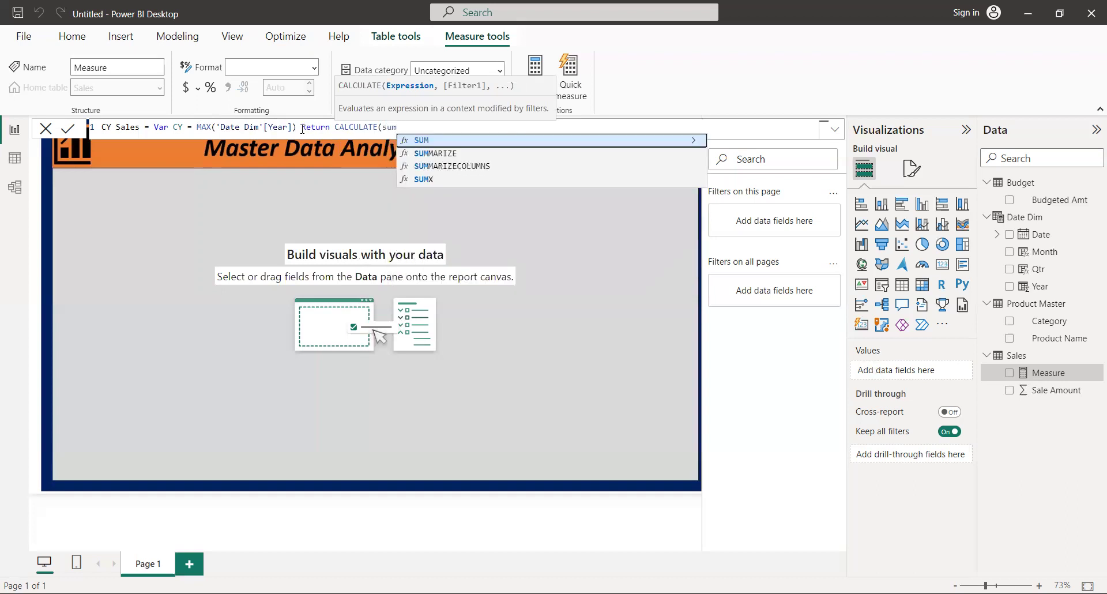
pyautogui.press('Tab')
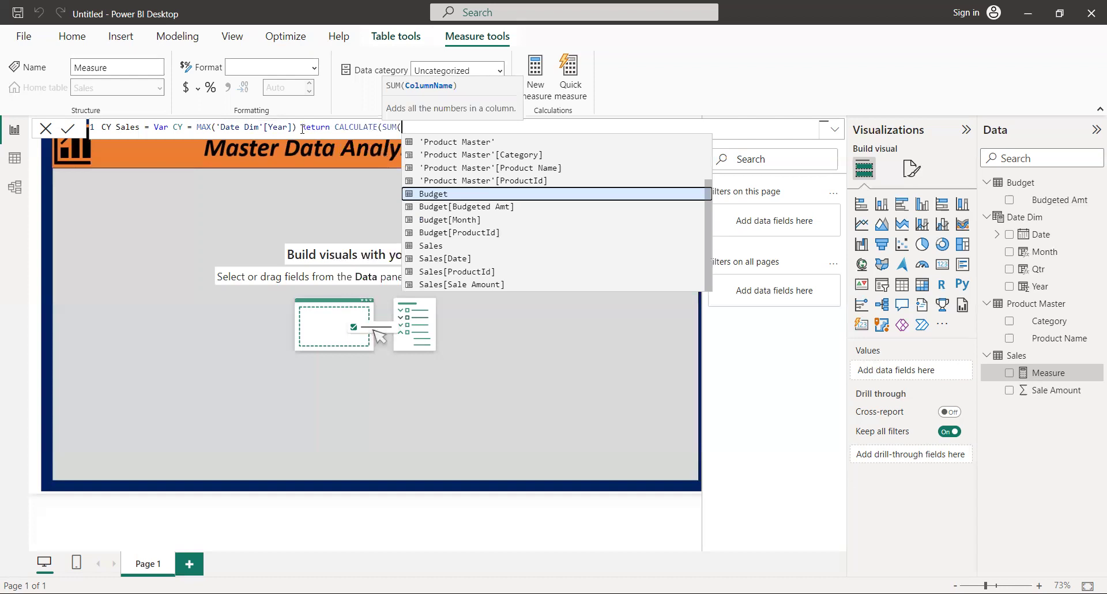
pyautogui.write('Sales')
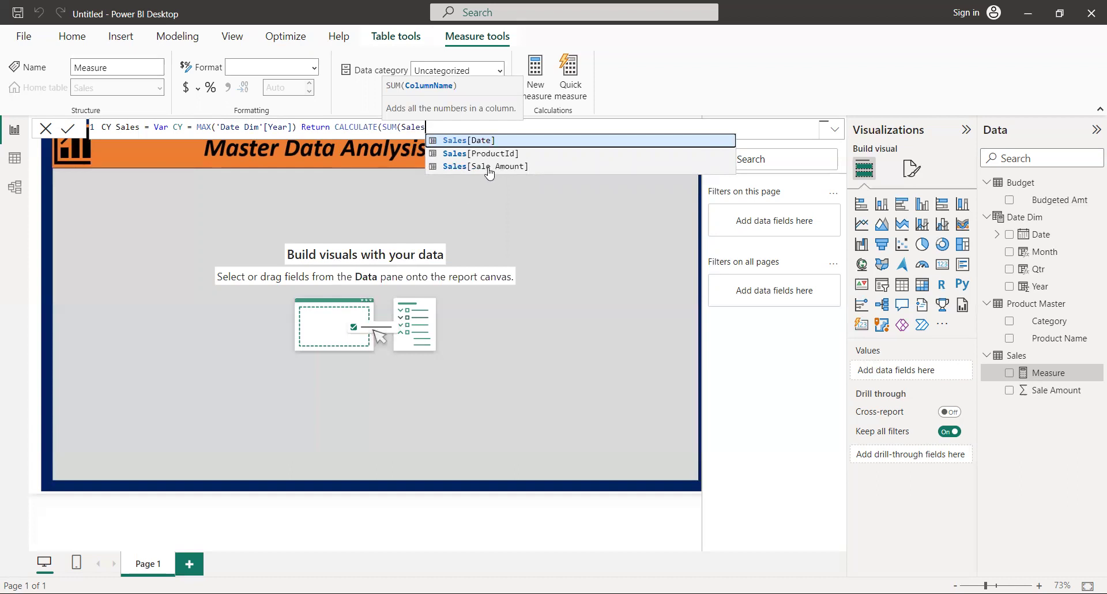
pyautogui.click(489, 170)
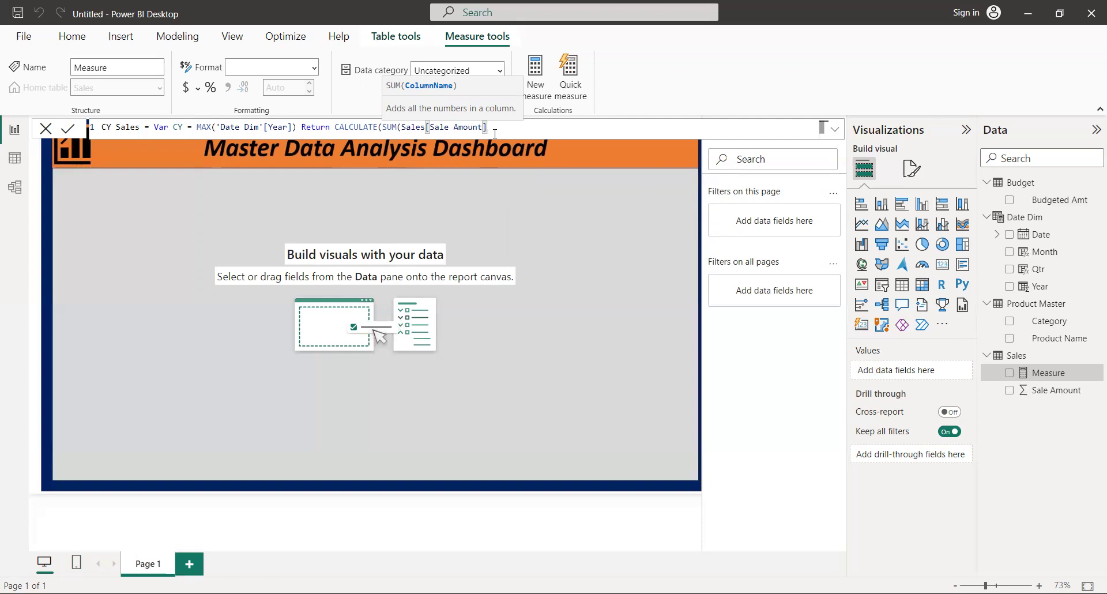
# Add the filter 'Date Dim'[Year]=CY and close the CALCULATE parenthesis.
pyautogui.write(')')
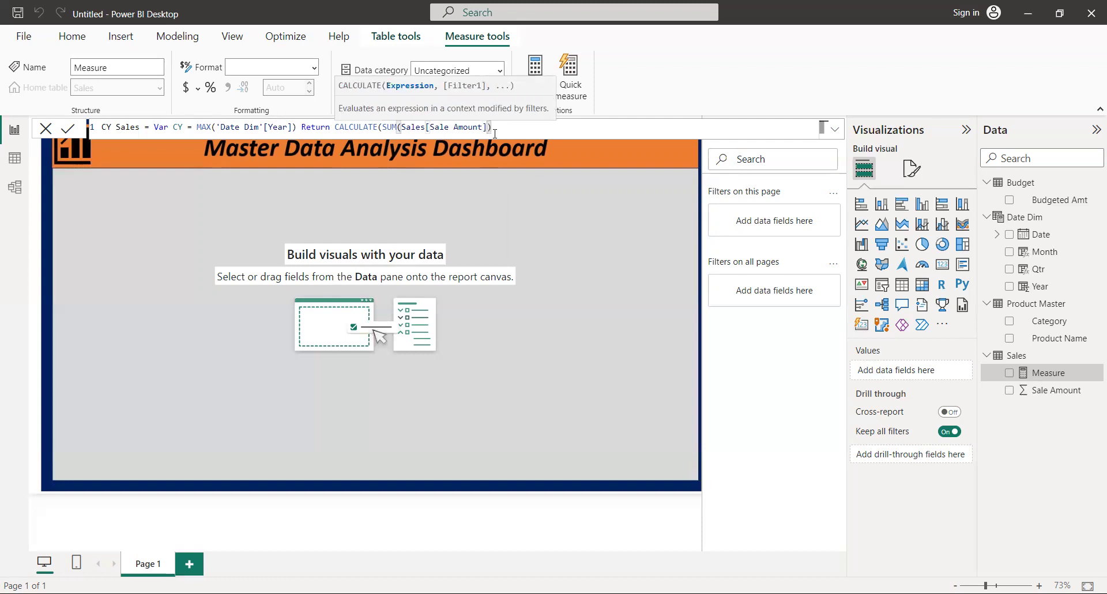
pyautogui.write(',')
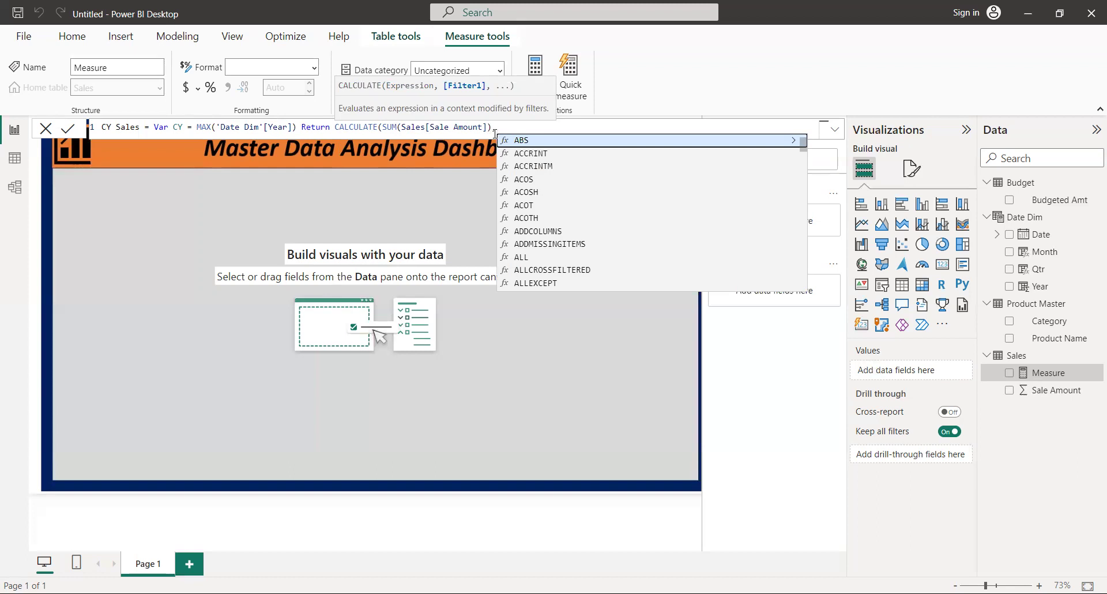
pyautogui.write(",'d")
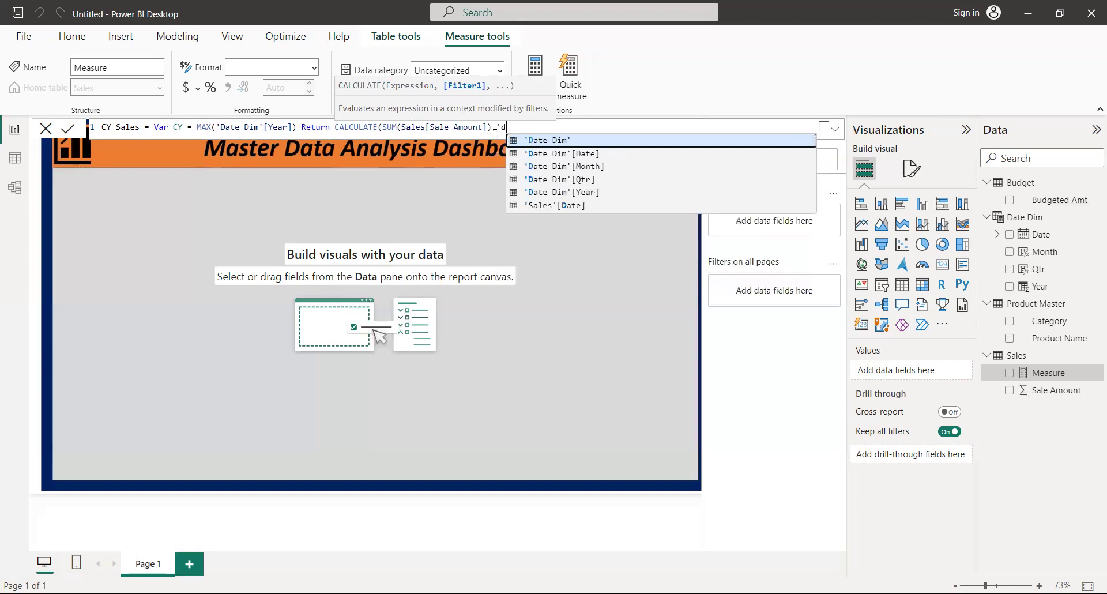
pyautogui.click(581, 192)
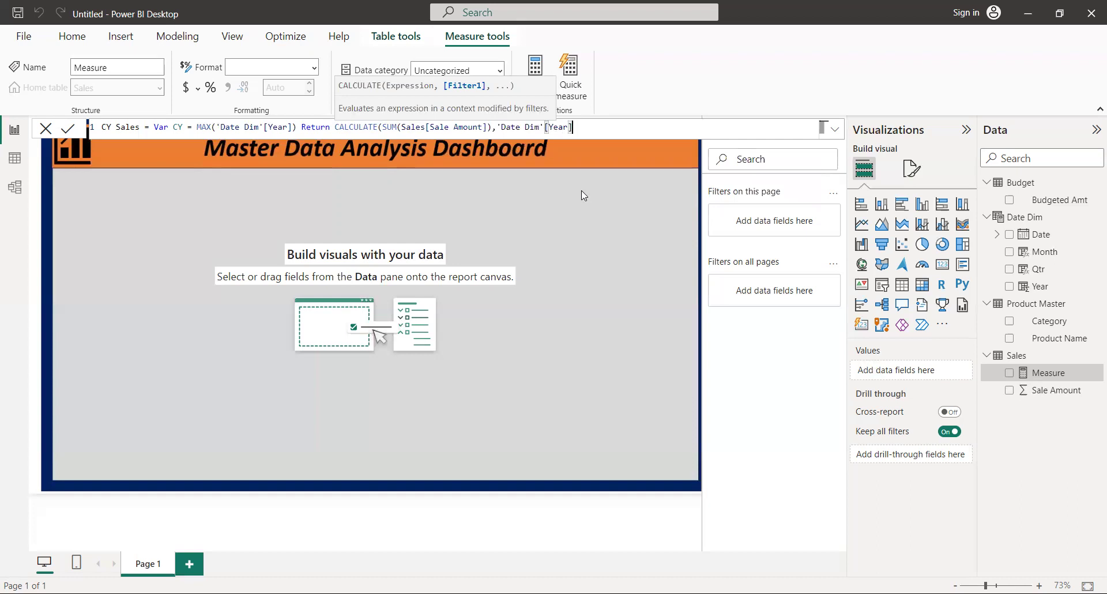
pyautogui.write('=c')
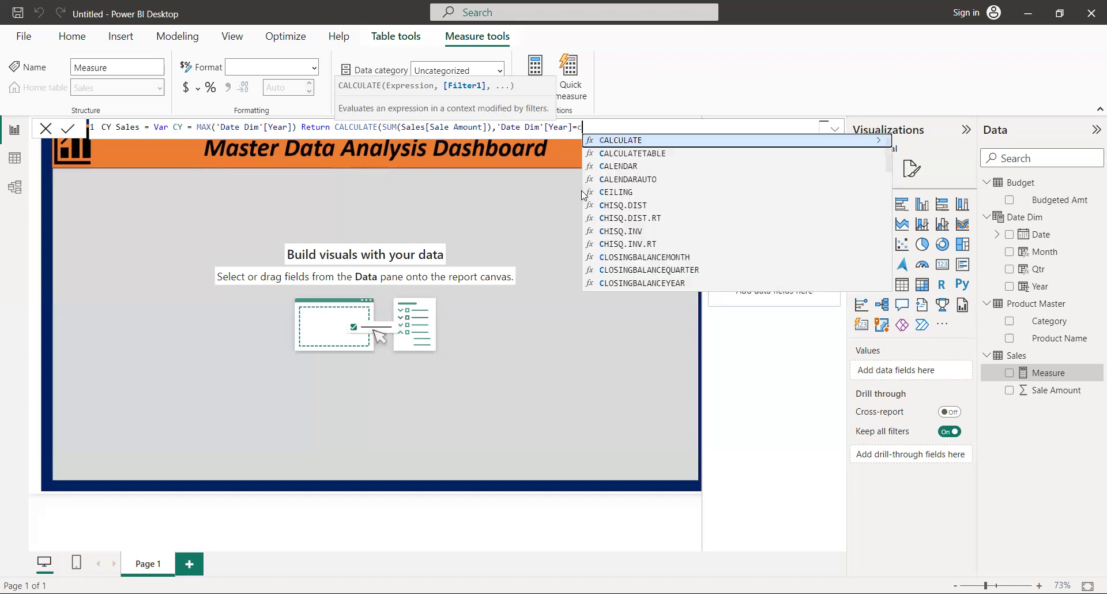
pyautogui.press('BackSpace')
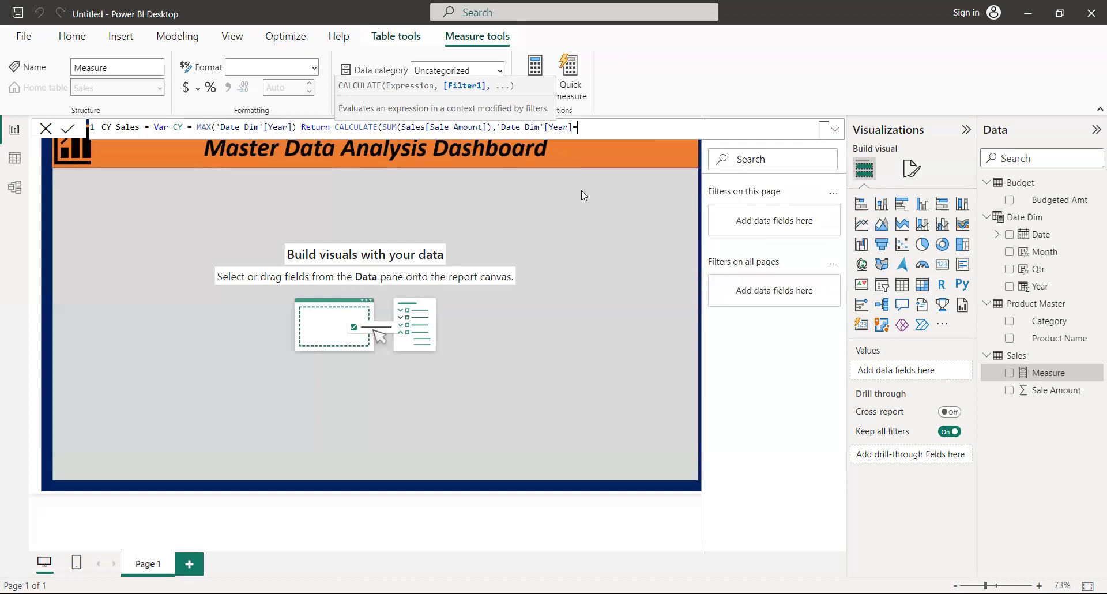
pyautogui.write('C')
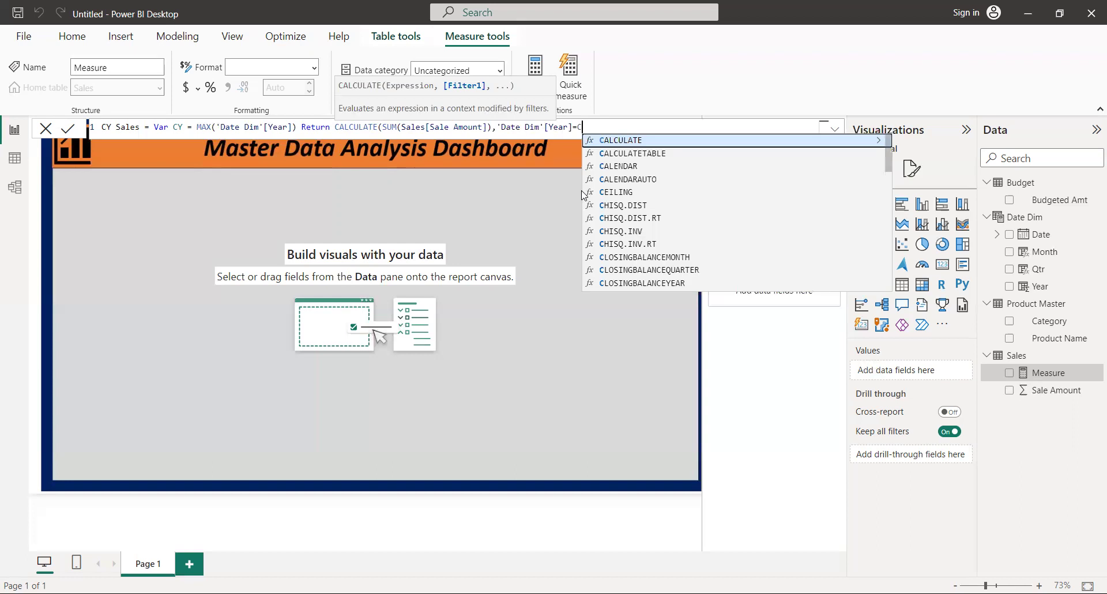
pyautogui.write('Y')
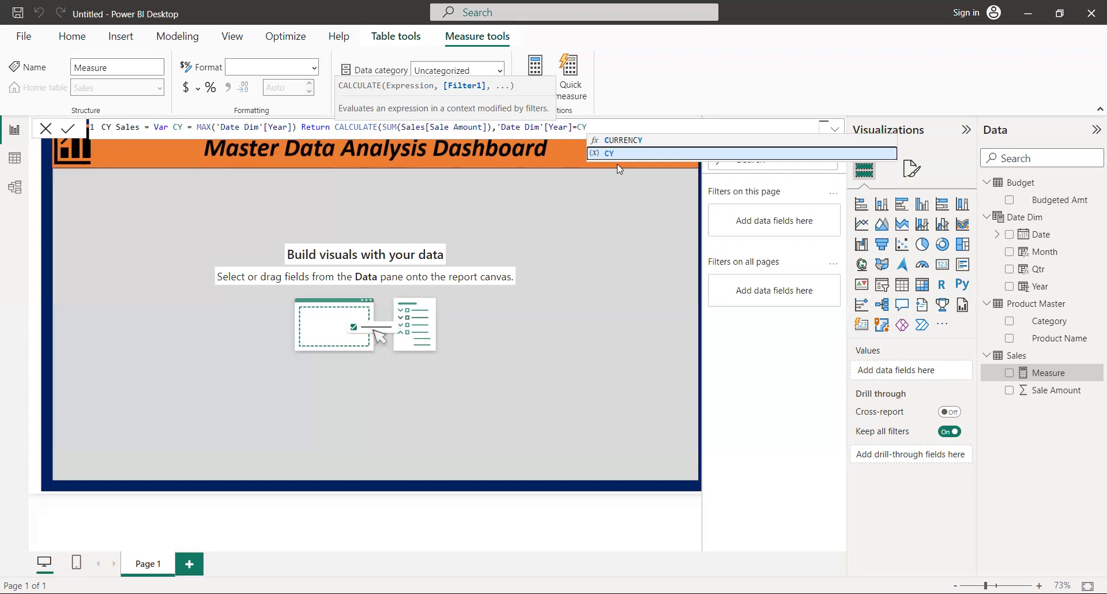
pyautogui.write(')')
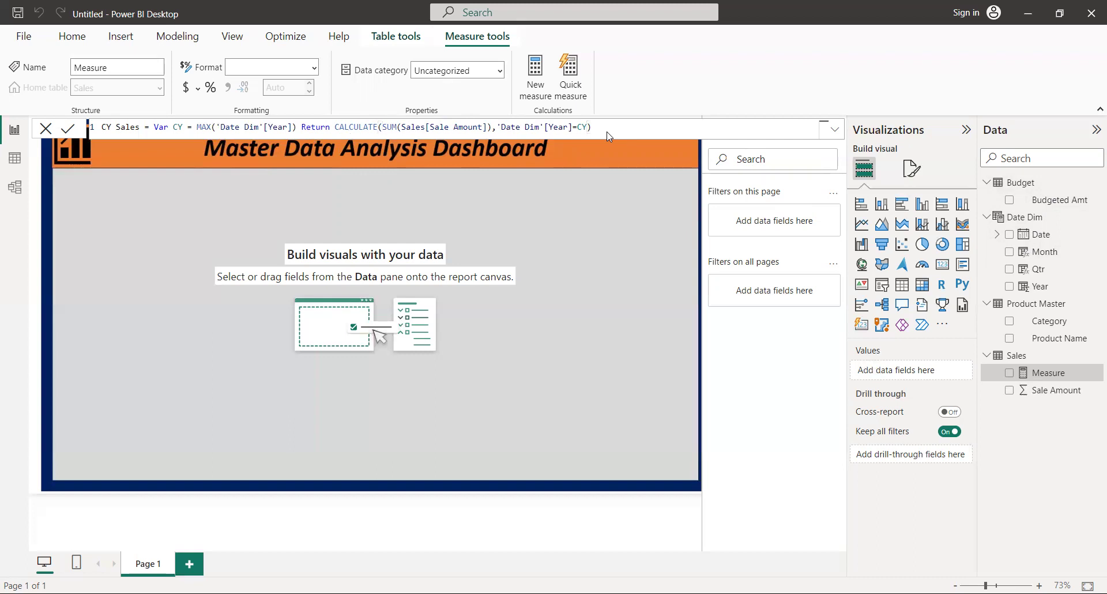
# Commit the CY Sales measure and confirm it appears under the Sales table.
pyautogui.press('Return')
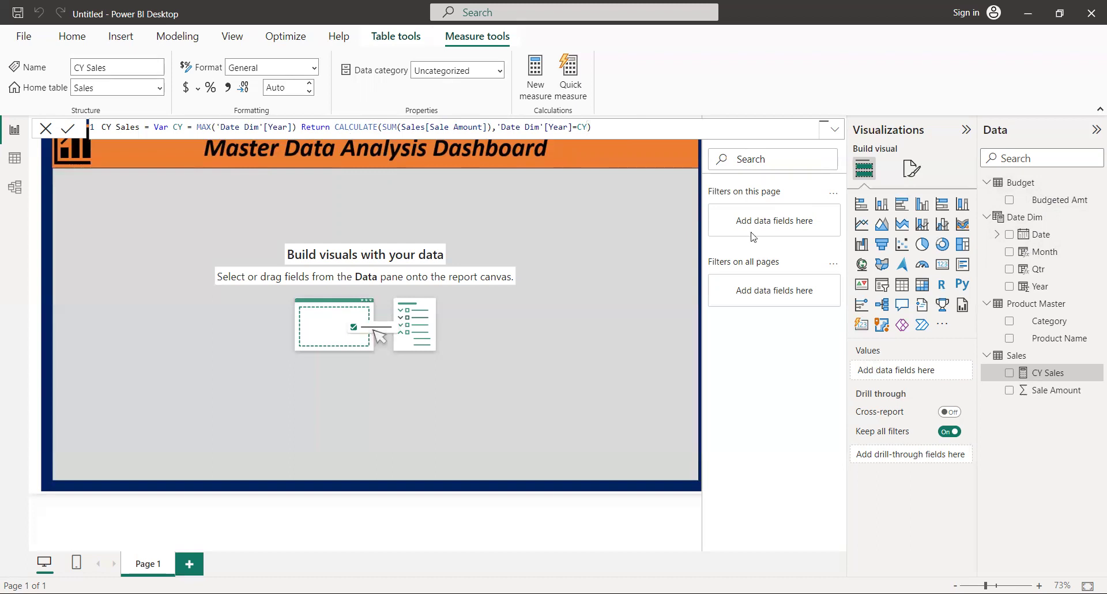
pyautogui.click(988, 357)
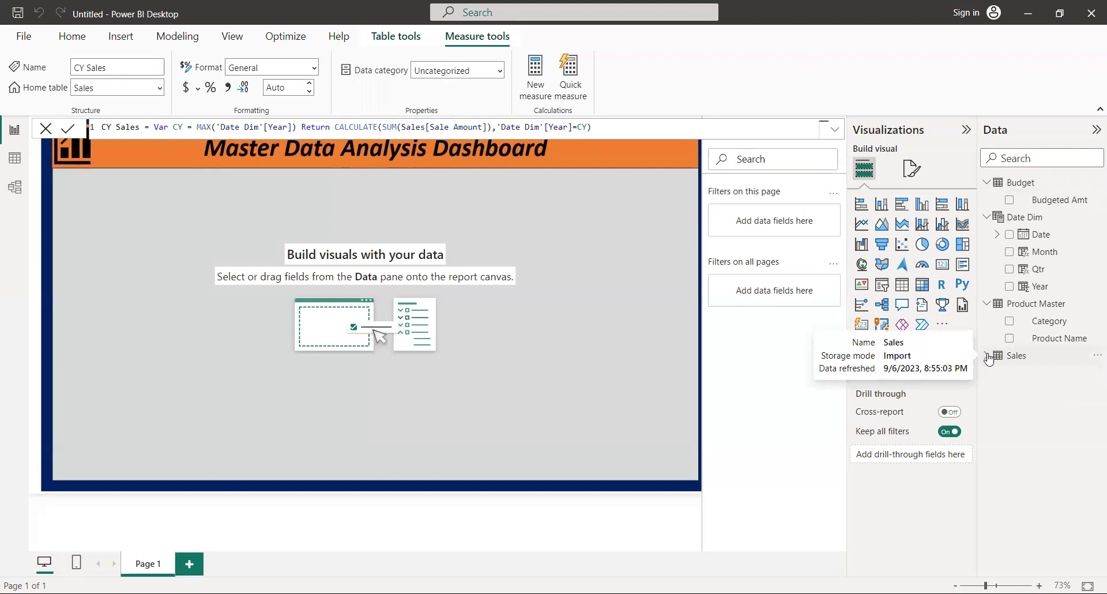
pyautogui.click(987, 356)
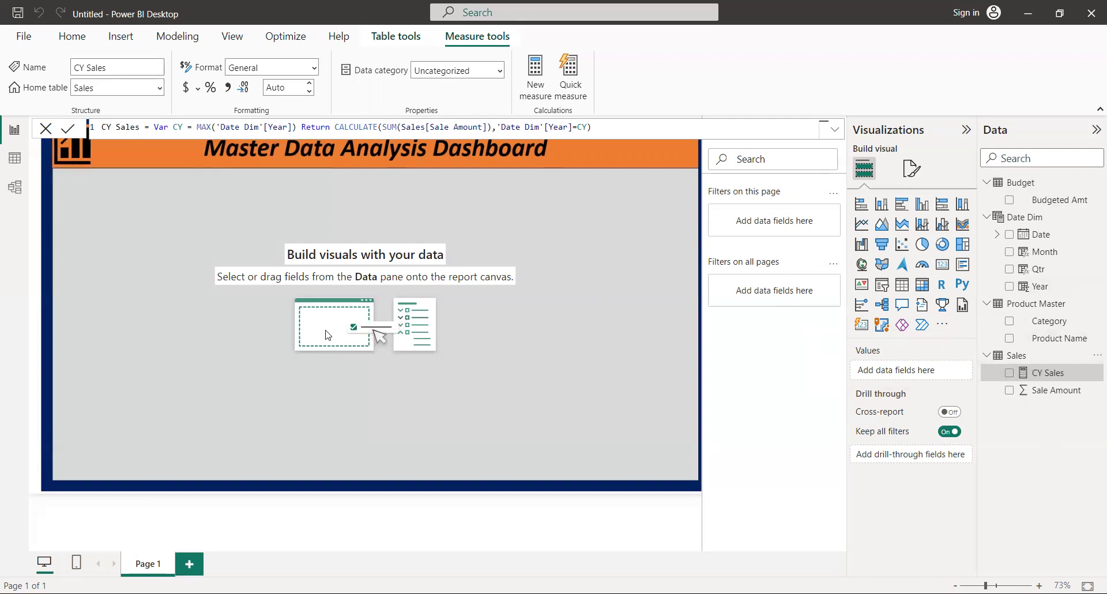
# Switch to Model view, with a brief look at Table view, to see CY Sales in the Sales card.
pyautogui.click(16, 190)
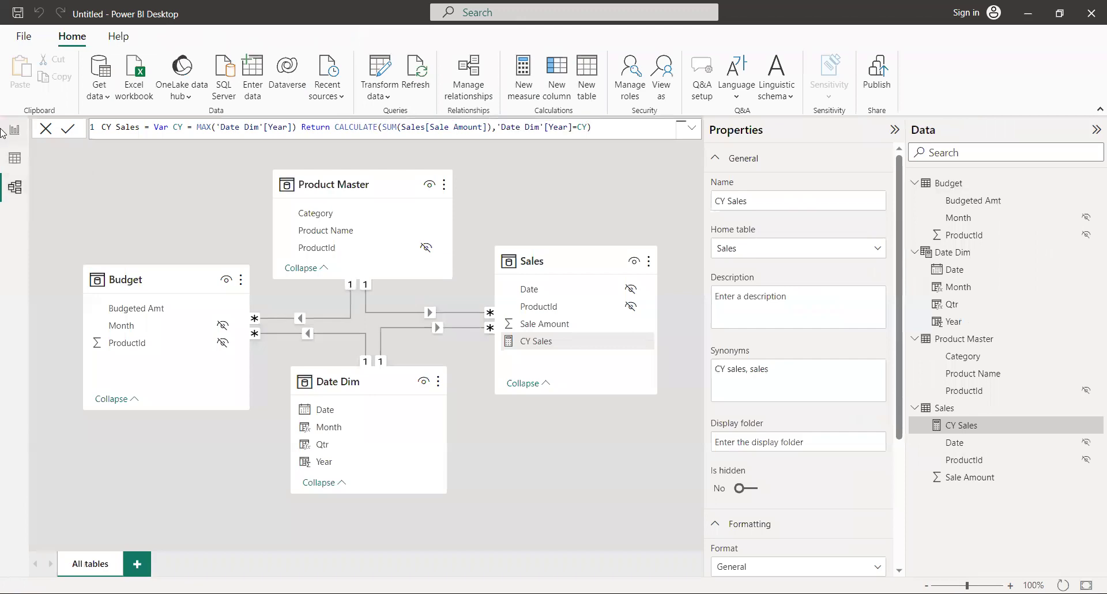
pyautogui.click(15, 158)
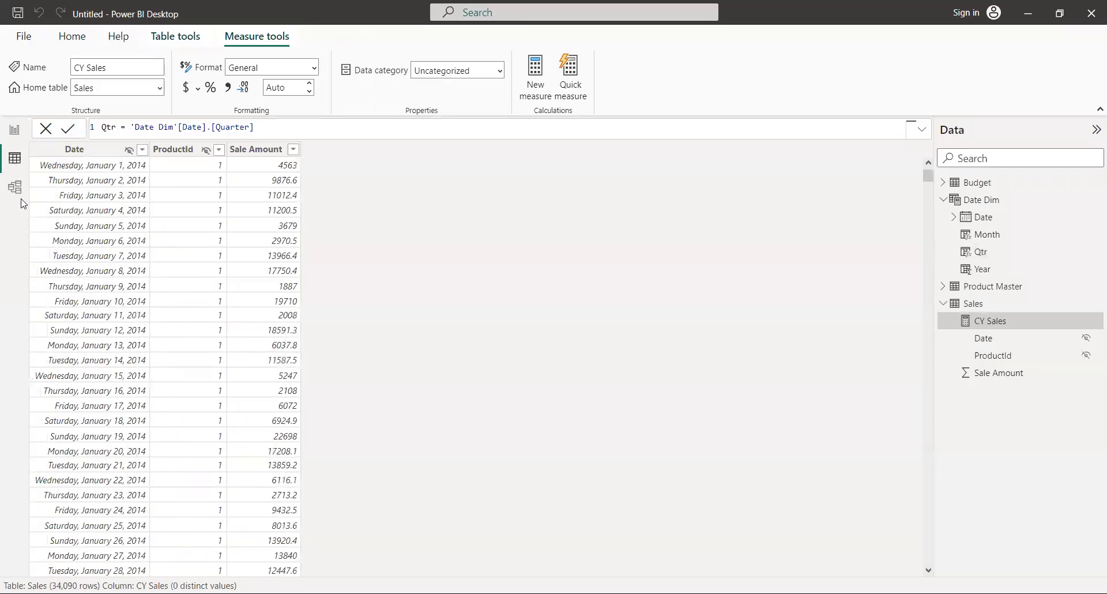
pyautogui.click(21, 192)
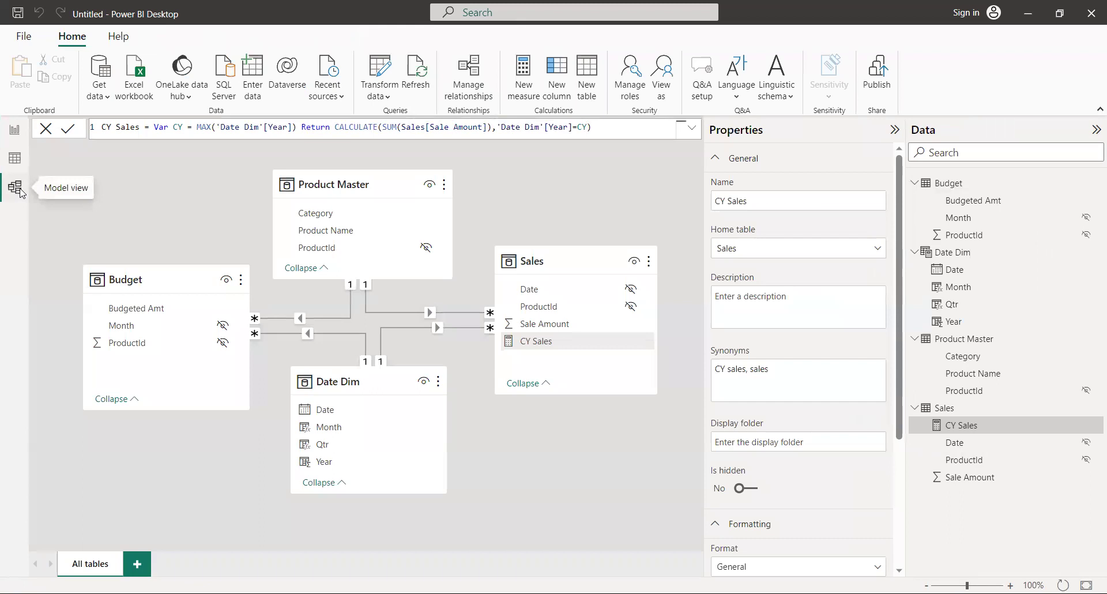